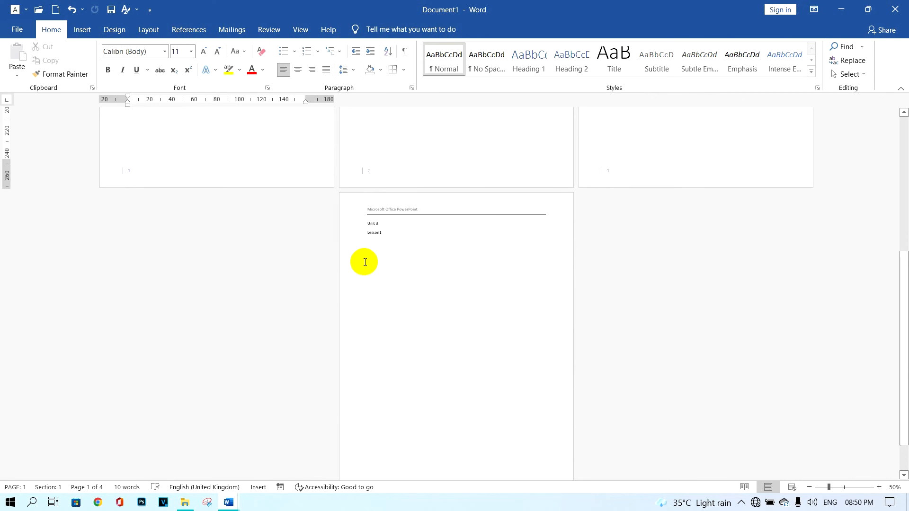
scroll(393, 258, down, 1)
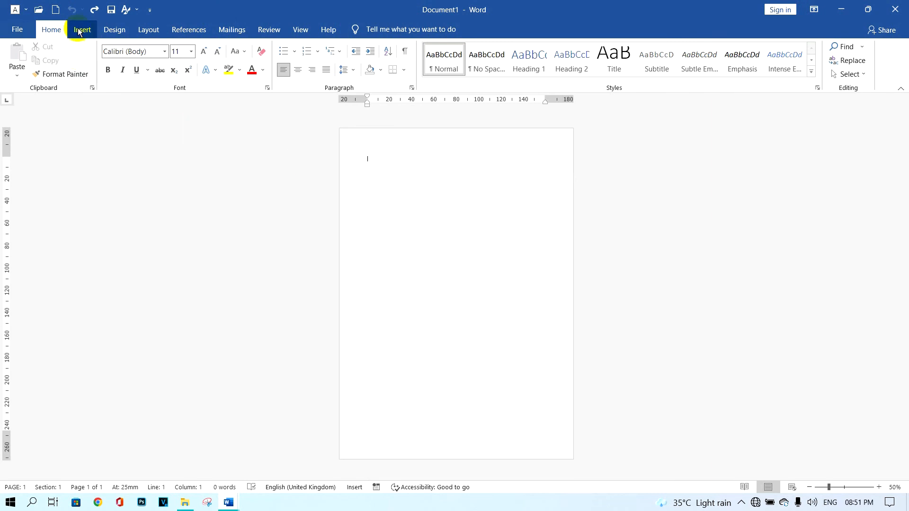
Insert a Blank header reading "Microsoft Office Word" and return to the document body
click(82, 31)
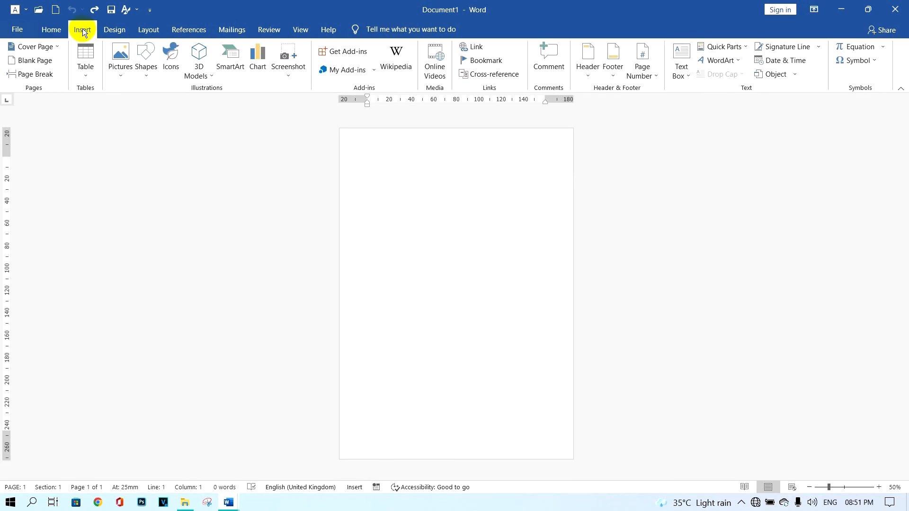
click(590, 73)
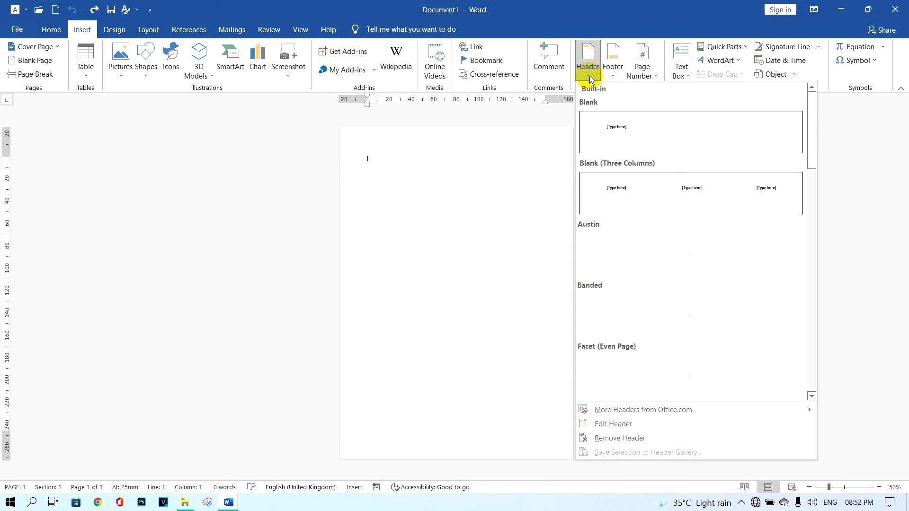
click(638, 129)
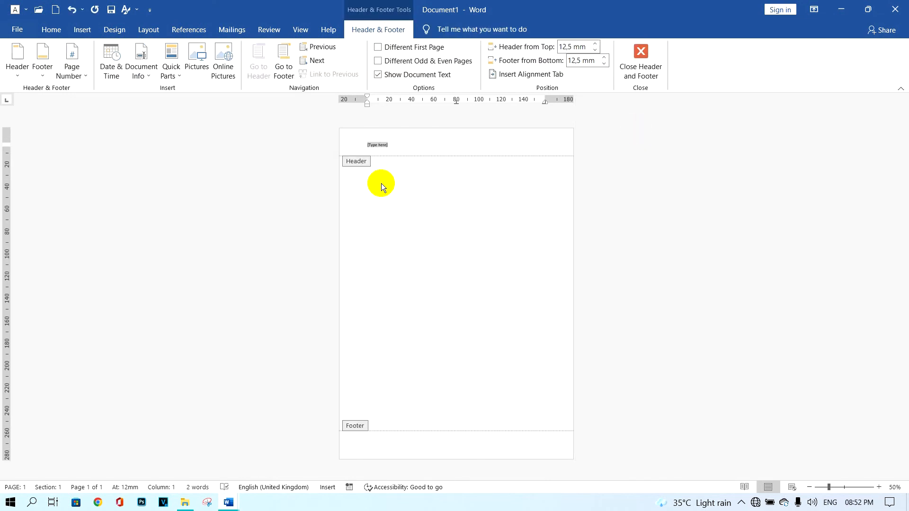
text(Microsoft Office Word)
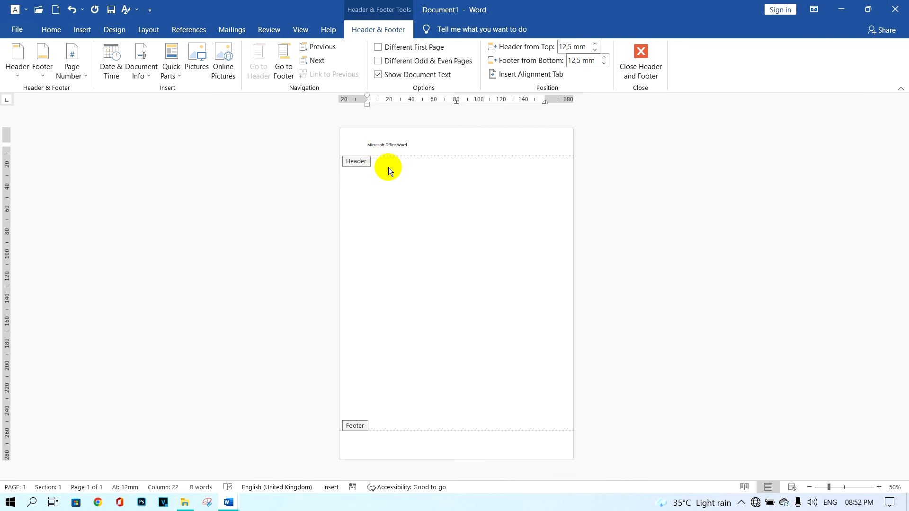
click(646, 71)
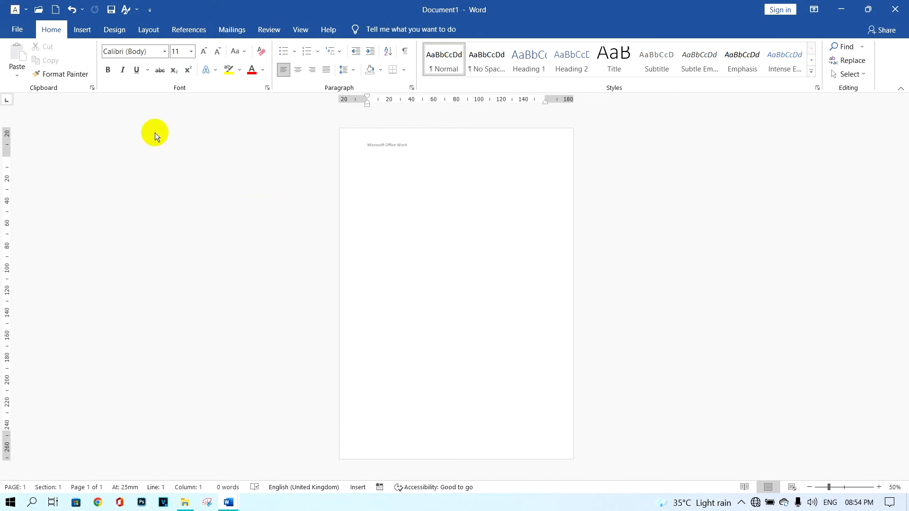
Insert the Austin footer with page numbering and return to the document body
click(81, 31)
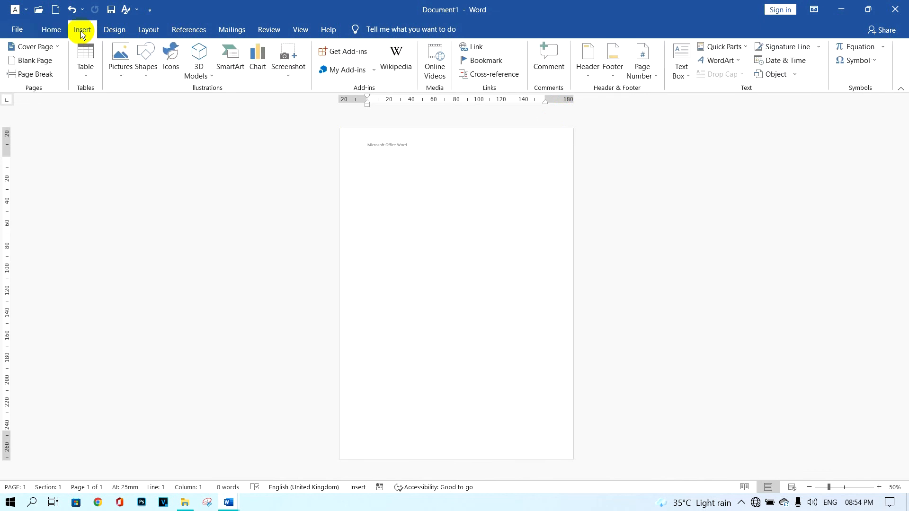
click(613, 74)
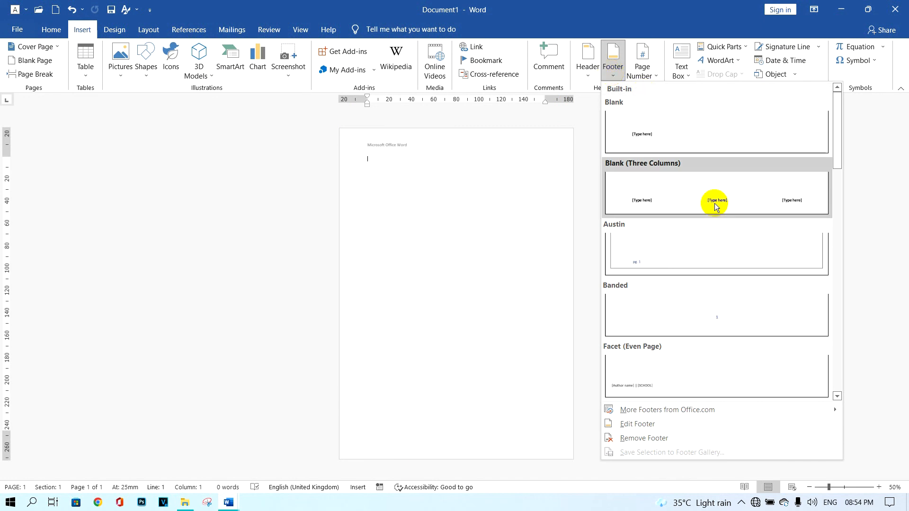
click(706, 240)
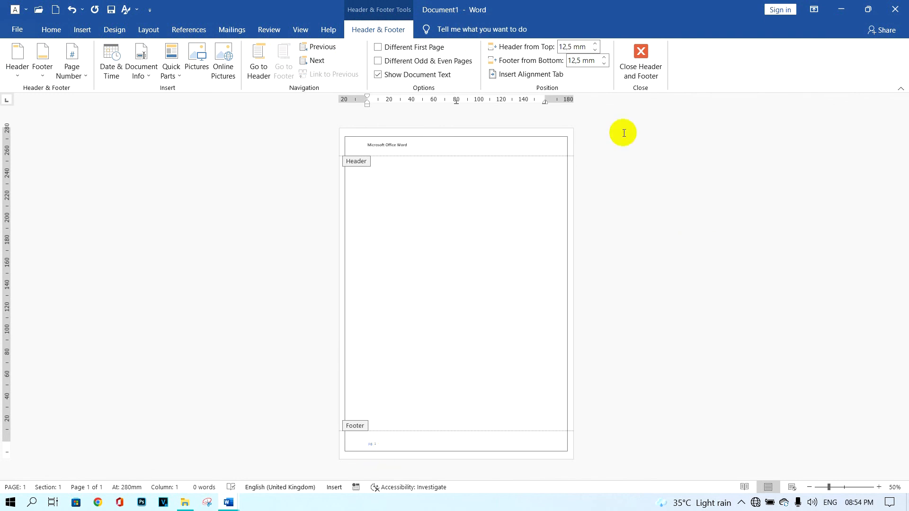
click(641, 71)
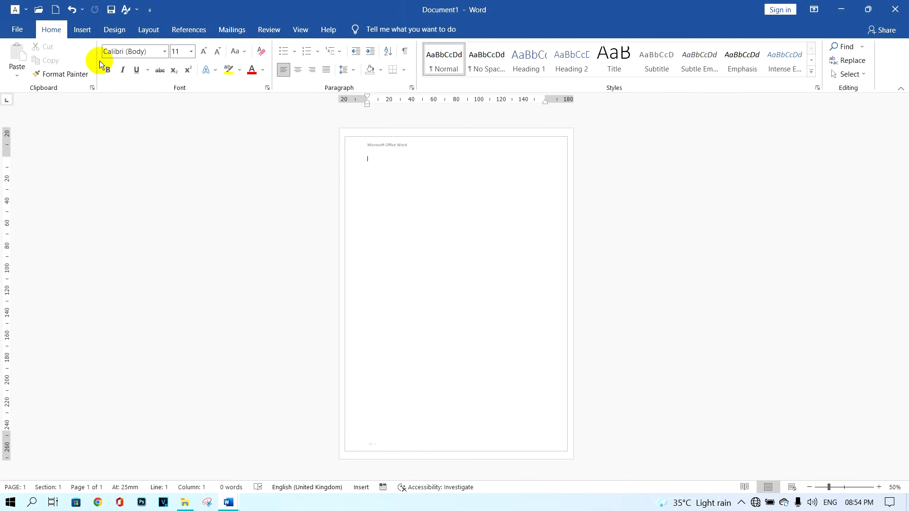
Add a page break after the first page and a Next Page section break after the second page
click(82, 30)
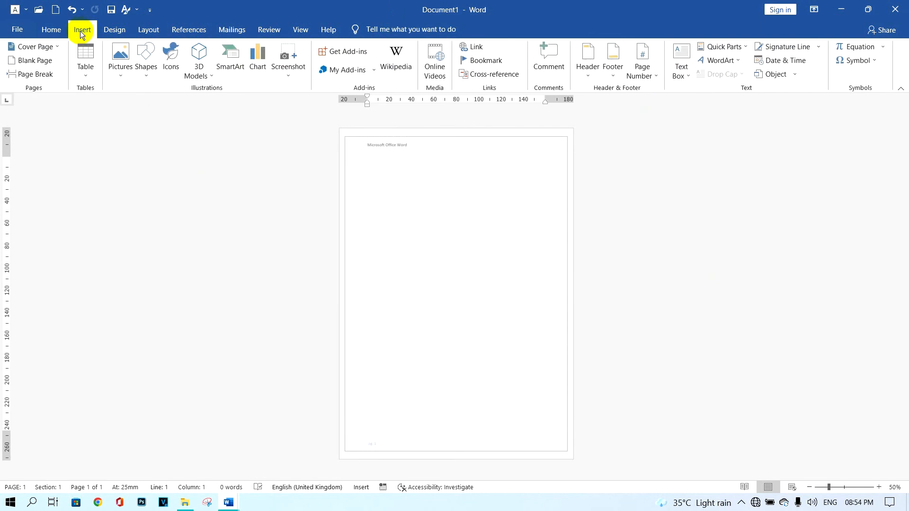
click(42, 76)
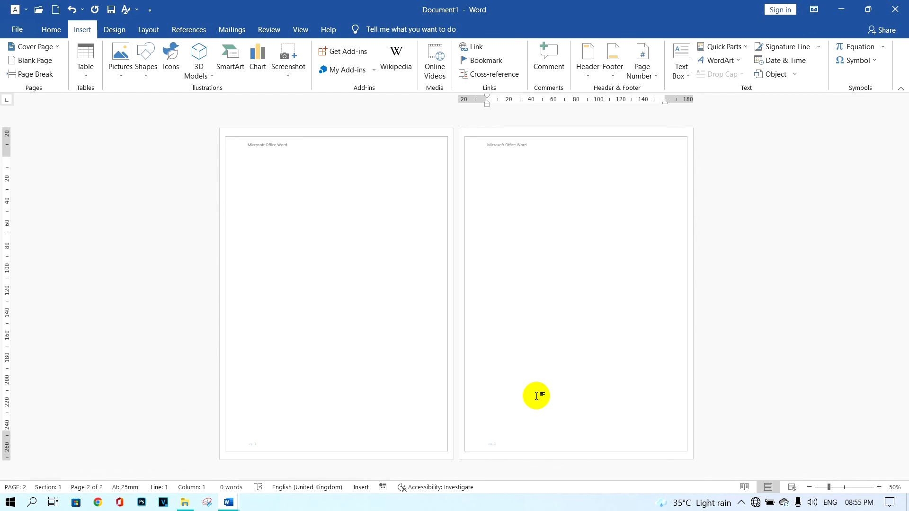
click(150, 31)
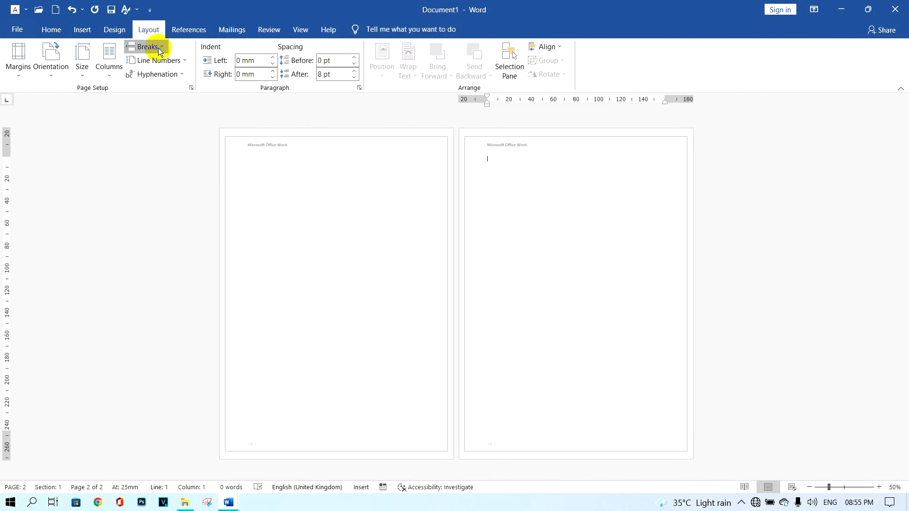
click(159, 51)
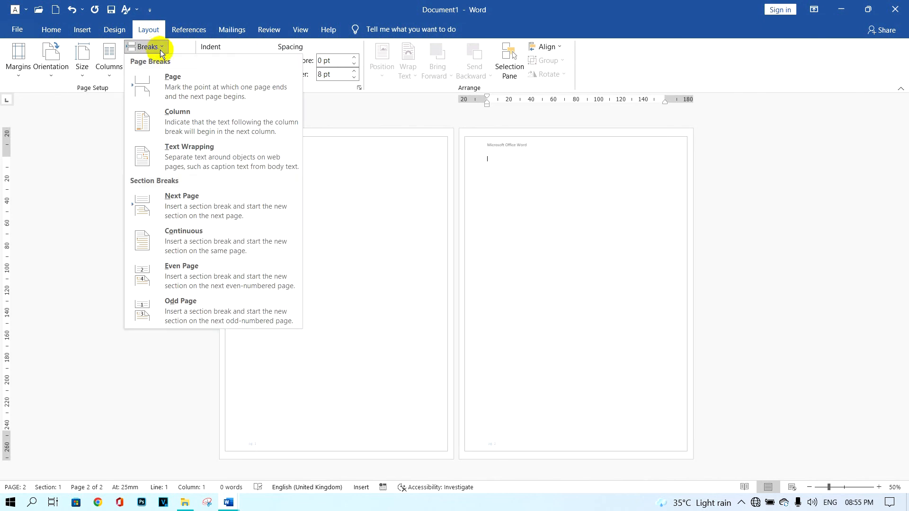
click(221, 198)
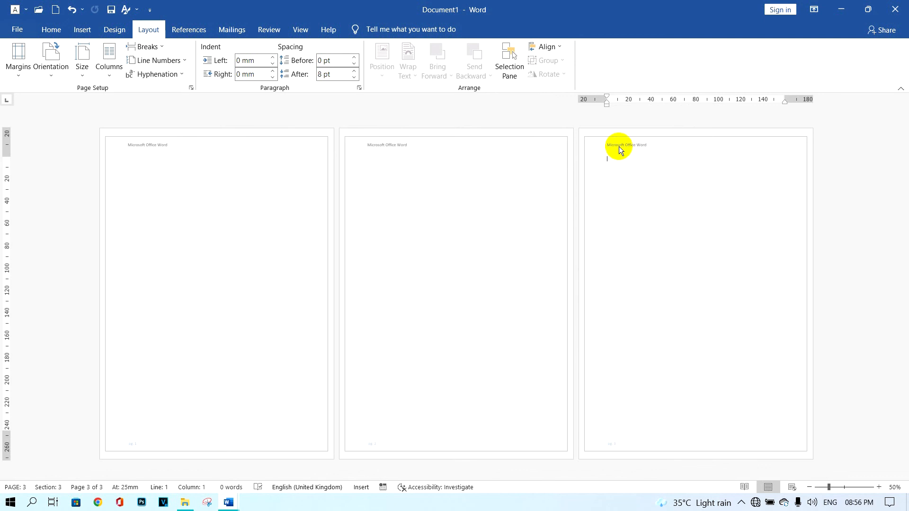
Unlink the third page's header from the previous section and change its text to "Microsoft Office Excel"
double_click(619, 146)
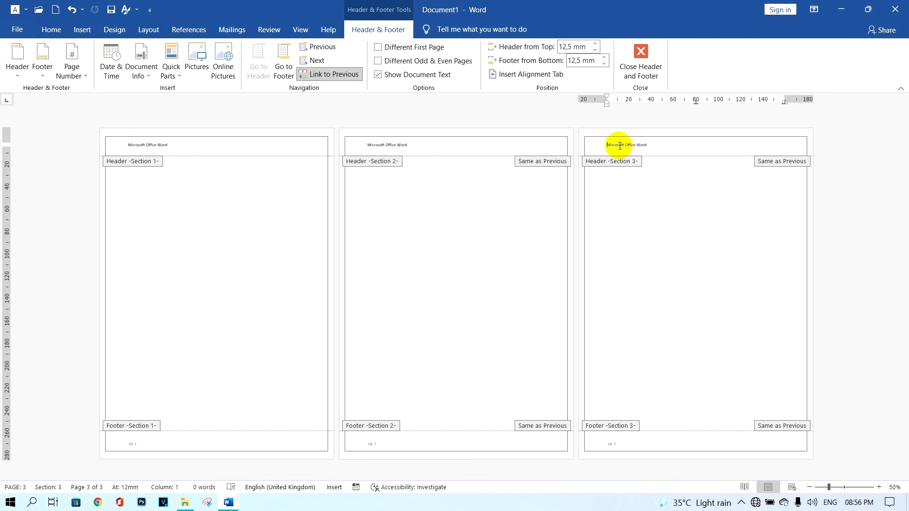
click(331, 78)
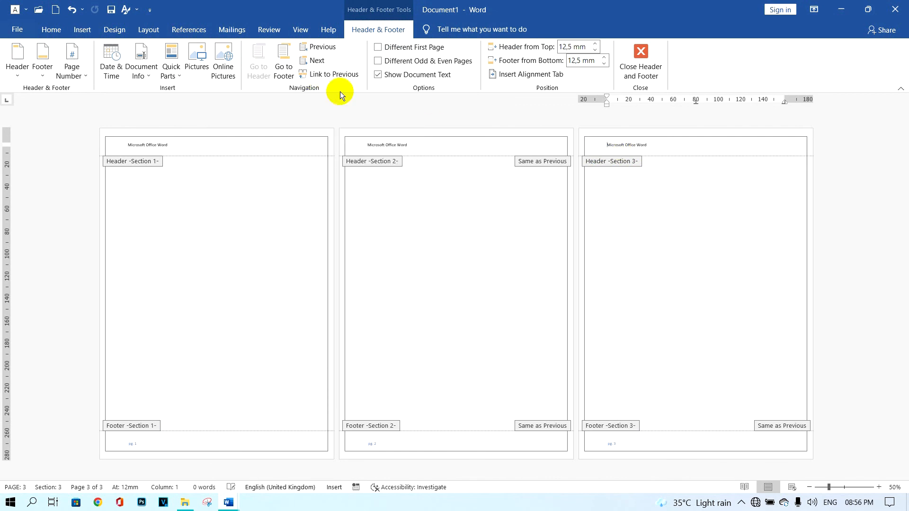
click(660, 143)
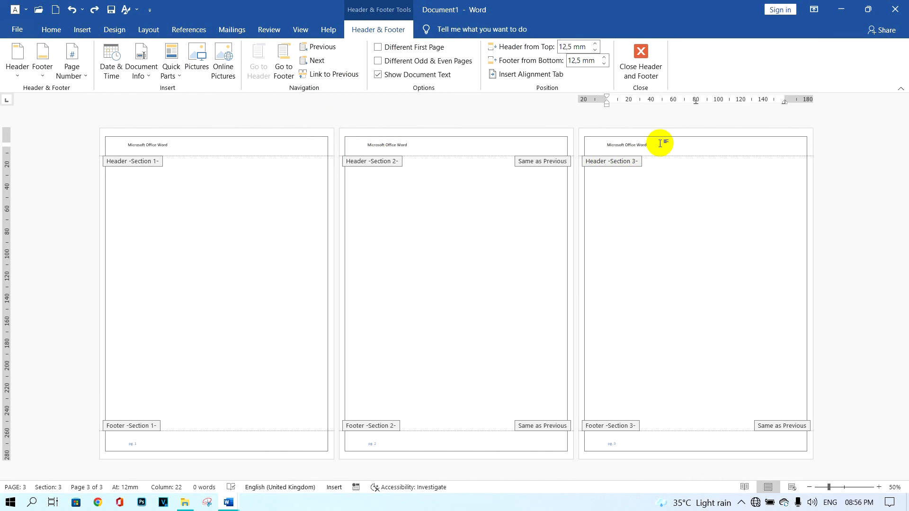
key(BackSpace)
key(BackSpace)
key(BackSpace)
key(BackSpace)
text(Excel)
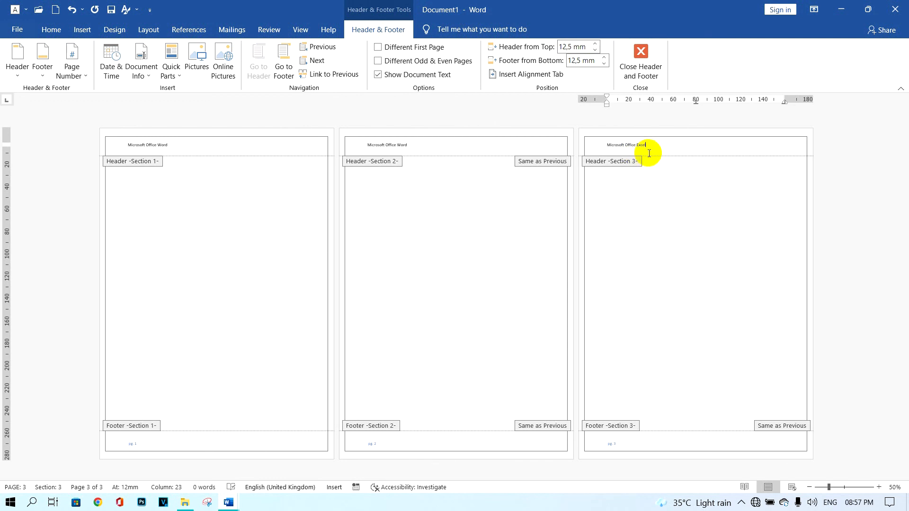
Unlink the third page's footer from the previous section, start its page numbering at 1, and return to the document body
click(623, 445)
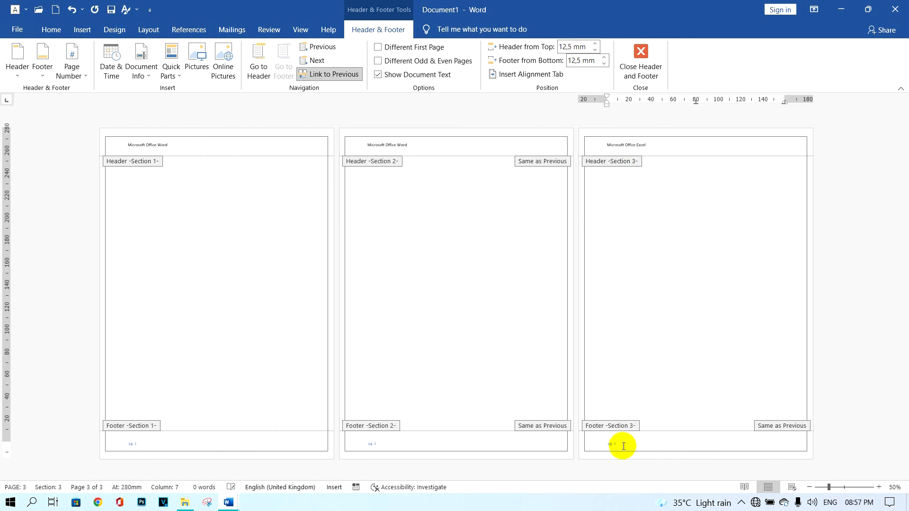
click(334, 79)
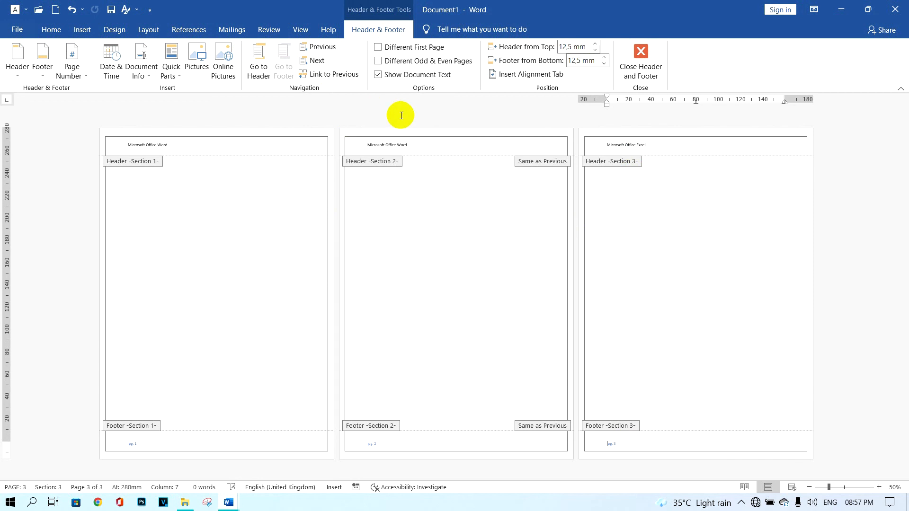
click(77, 77)
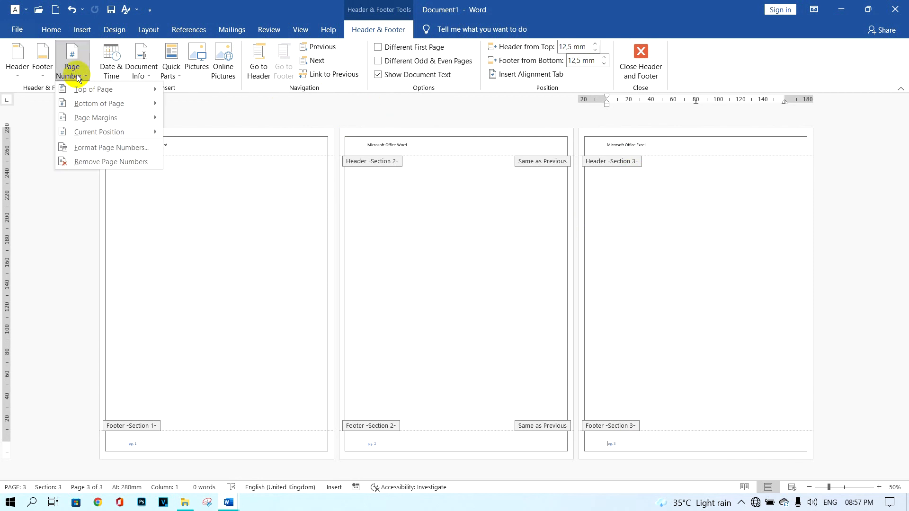
click(112, 147)
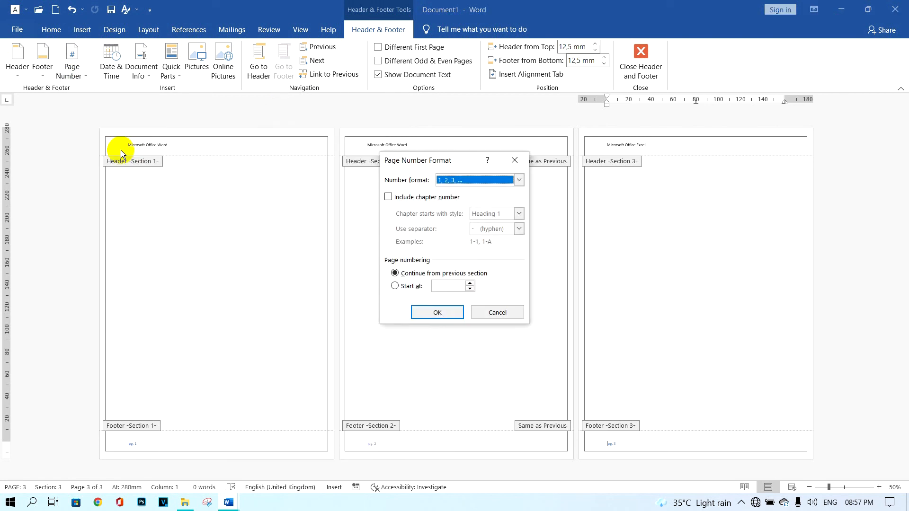
click(445, 286)
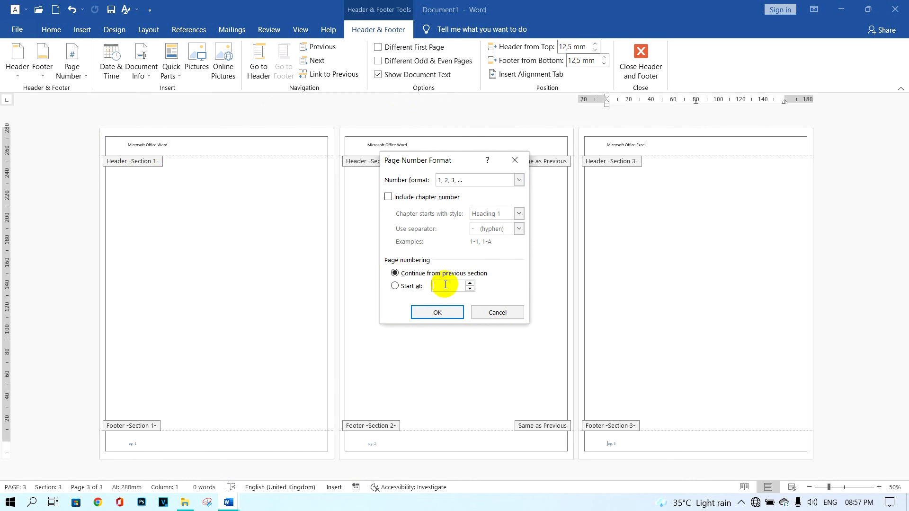
text(1)
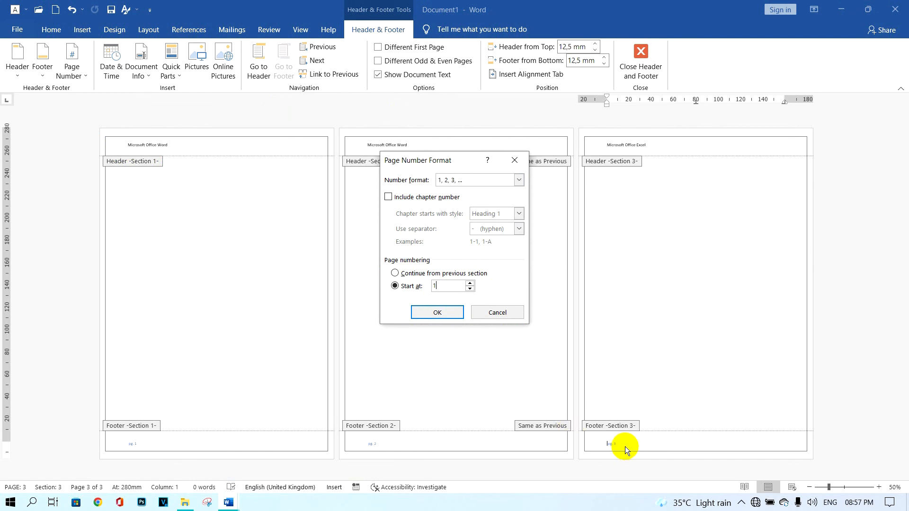
click(449, 314)
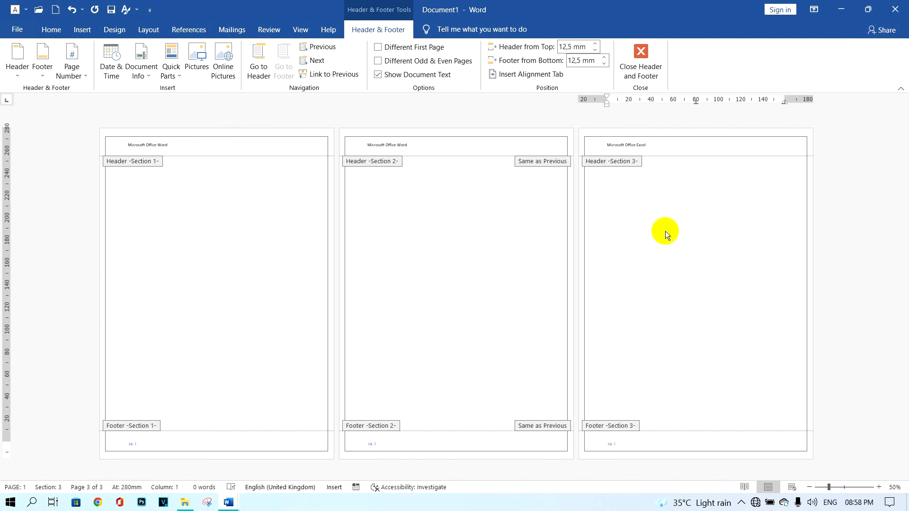
click(648, 77)
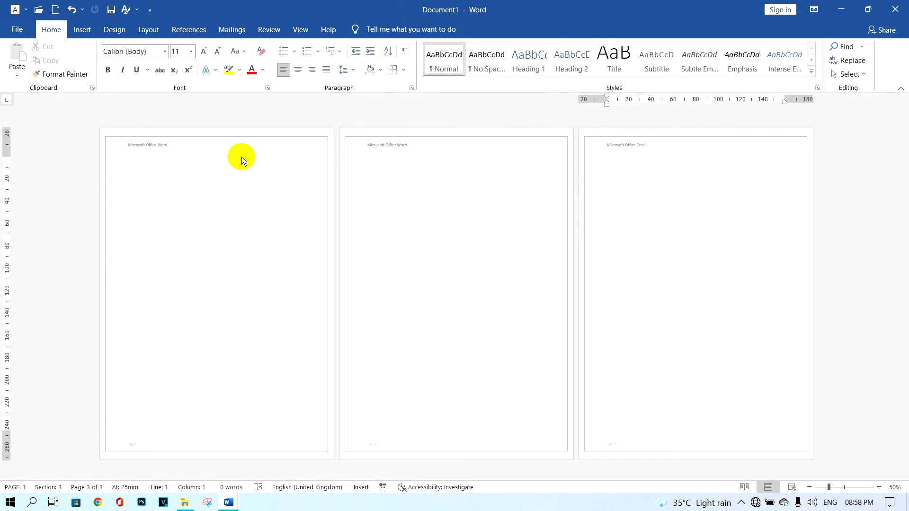
Insert a Next Page section break at the third page to add a fourth page
click(148, 30)
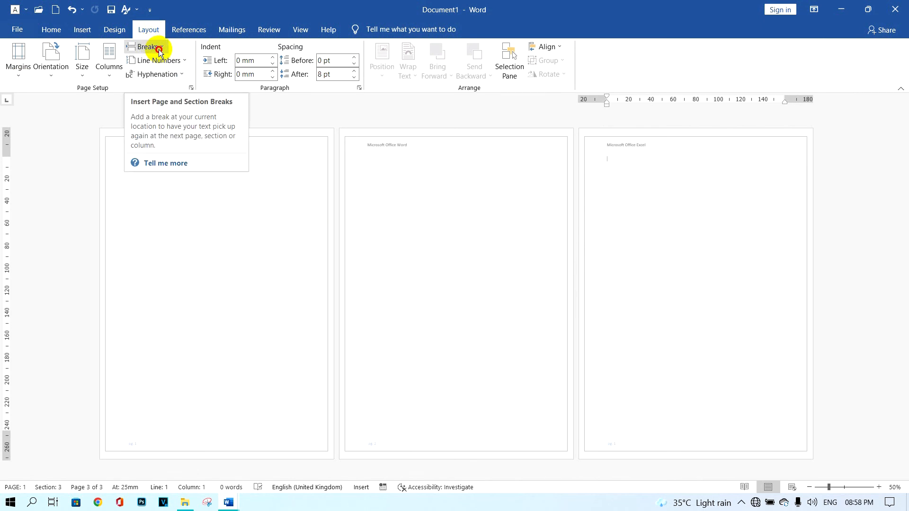
click(158, 49)
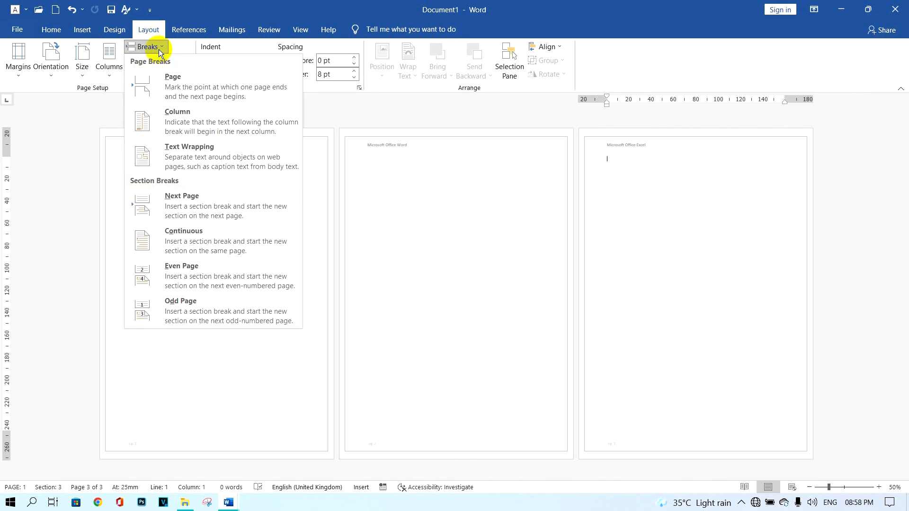
click(210, 205)
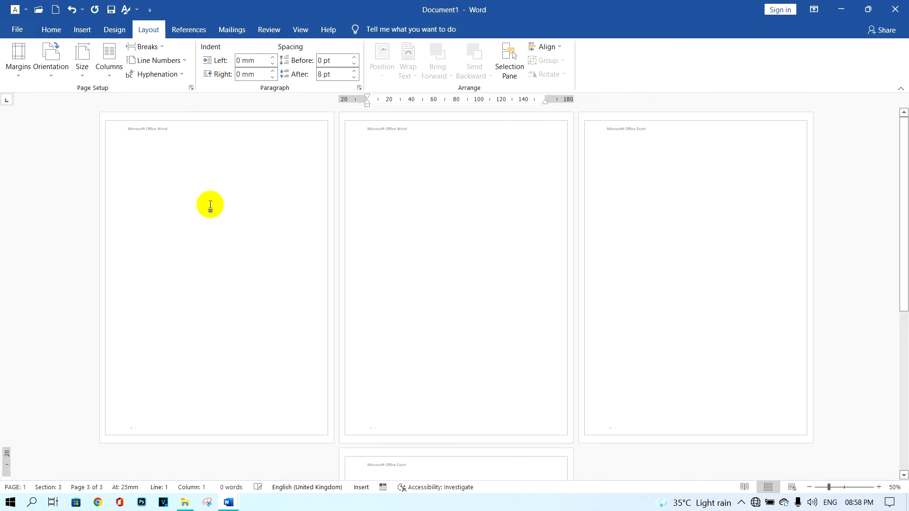
Unlink the fourth page's header from the previous section and change its text to "Microsoft Office PowerPoint"
scroll(466, 326, down, 2)
scroll(525, 385, down, 5)
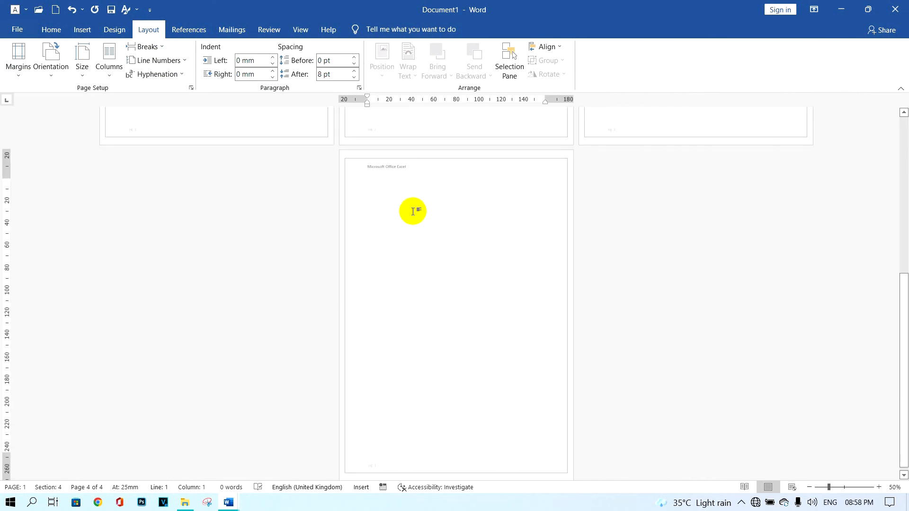
double_click(389, 164)
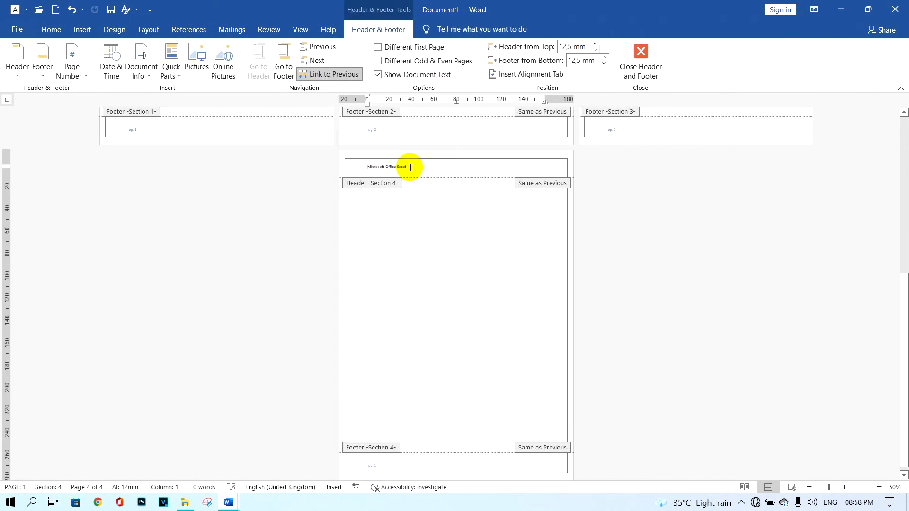
click(326, 74)
click(420, 161)
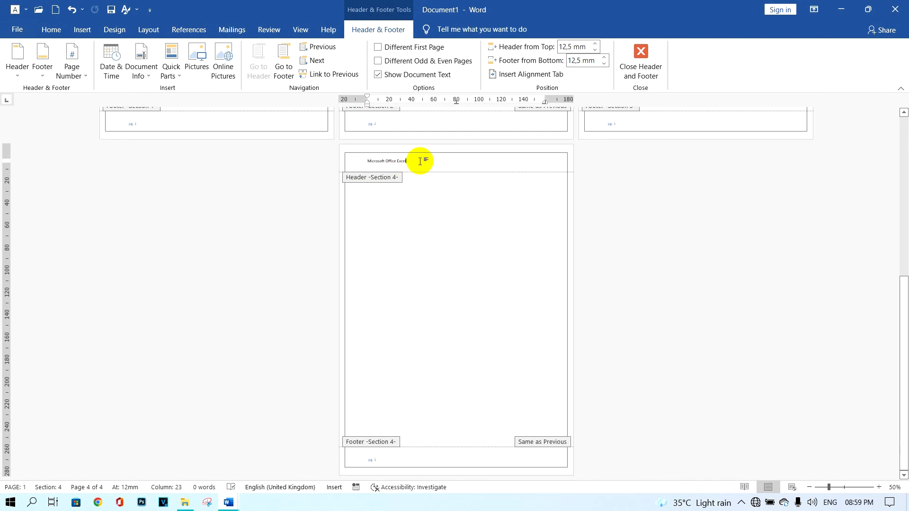
key(ctrl+z)
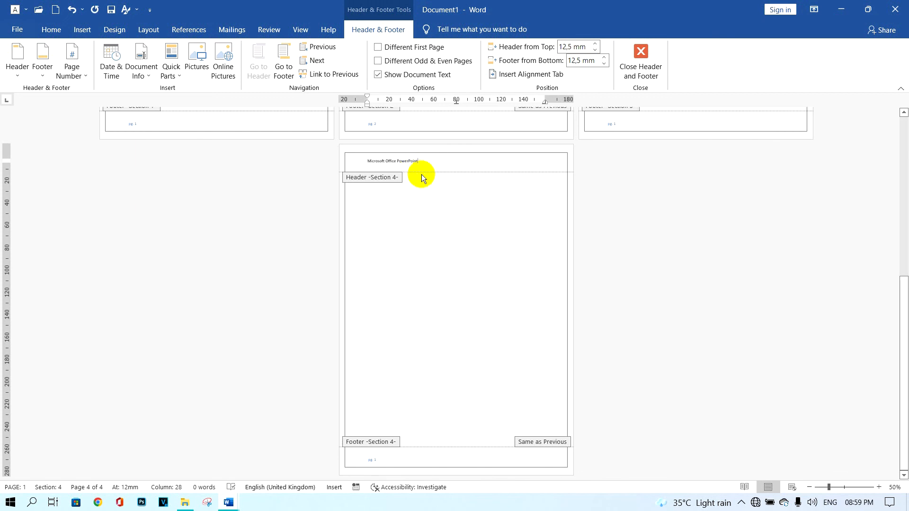
Unlink the fourth page's footer from the previous section and set its page numbering to start at 1
click(385, 462)
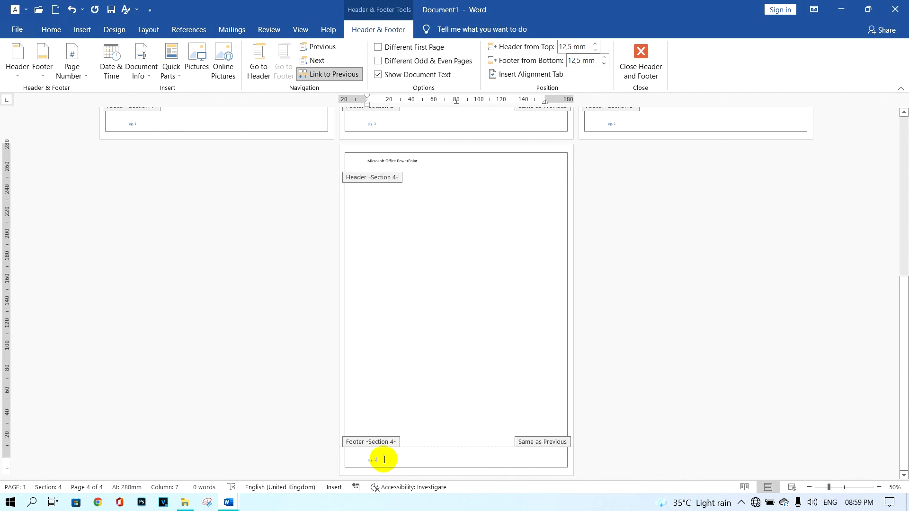
click(325, 75)
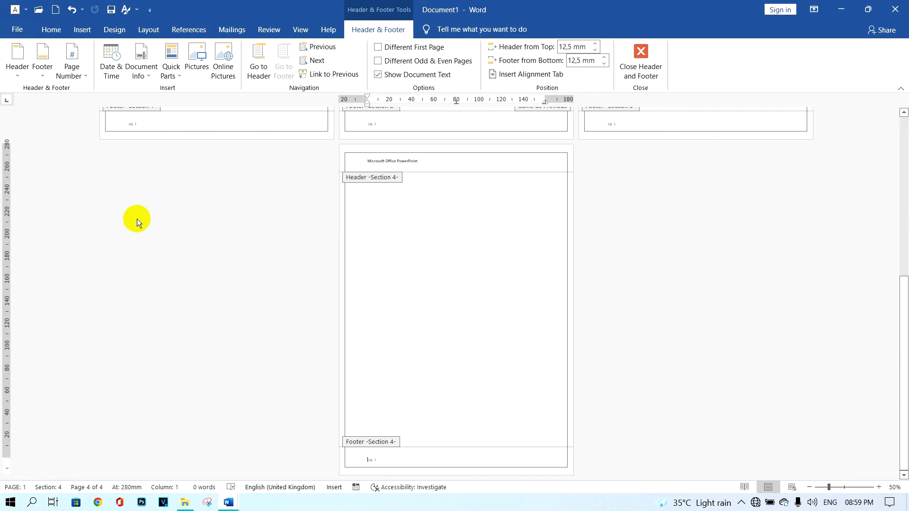
click(74, 71)
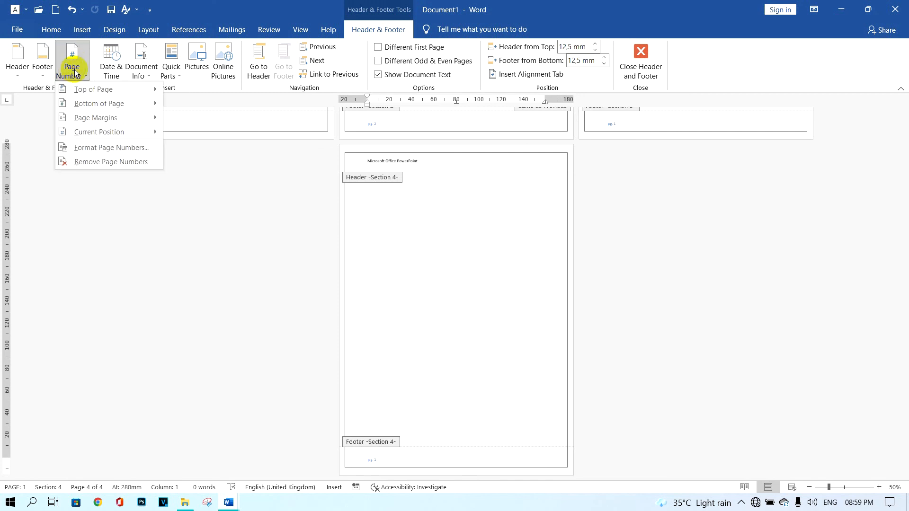
click(123, 147)
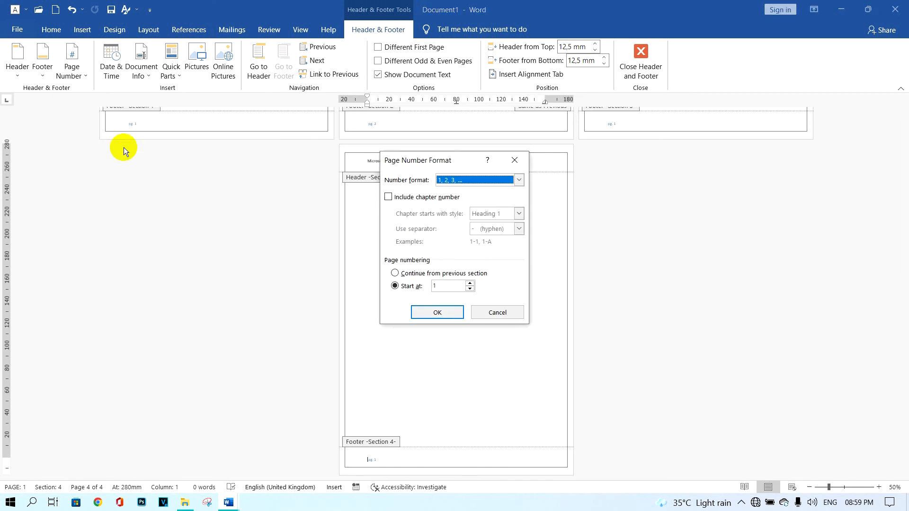
click(439, 285)
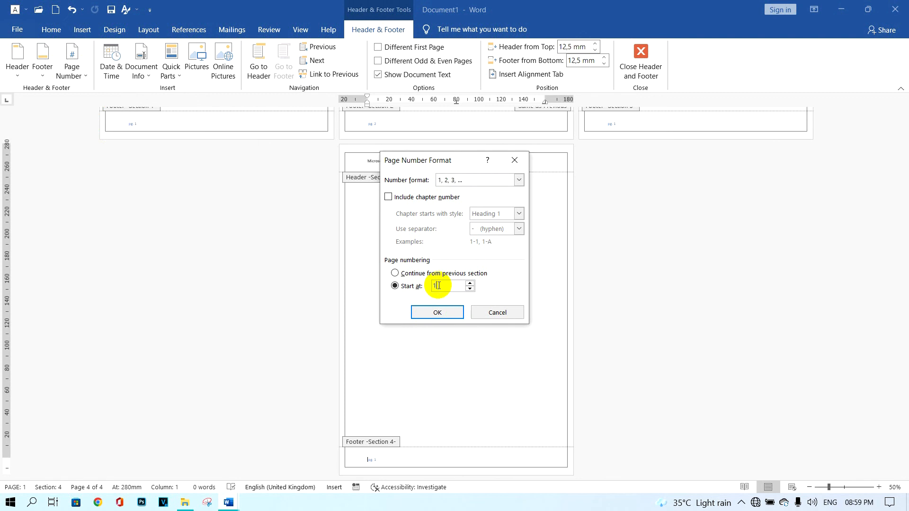
click(440, 312)
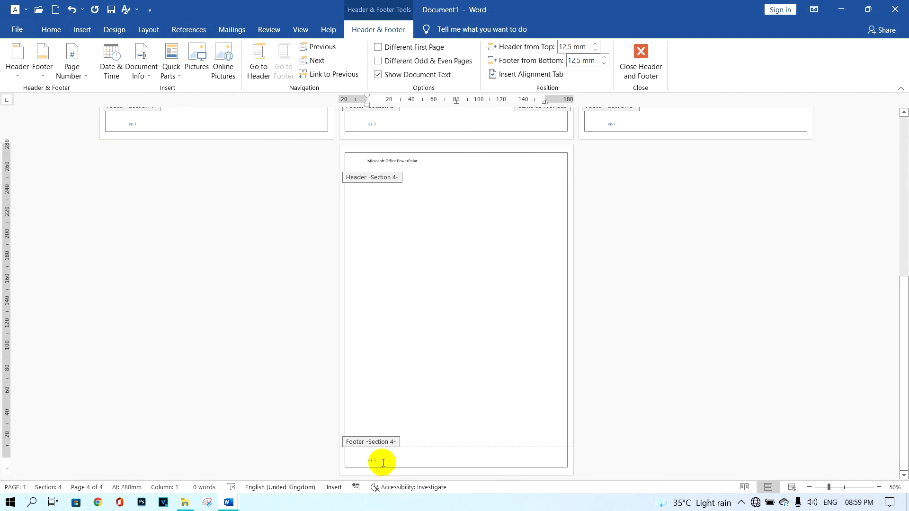
Review the headers and footer page numbers across all four pages of the document
scroll(408, 386, up, 6)
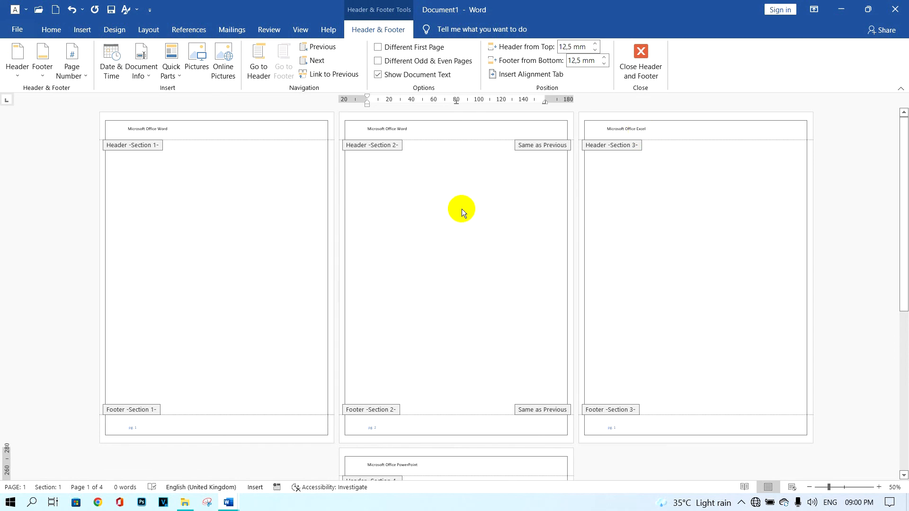
scroll(594, 341, down, 4)
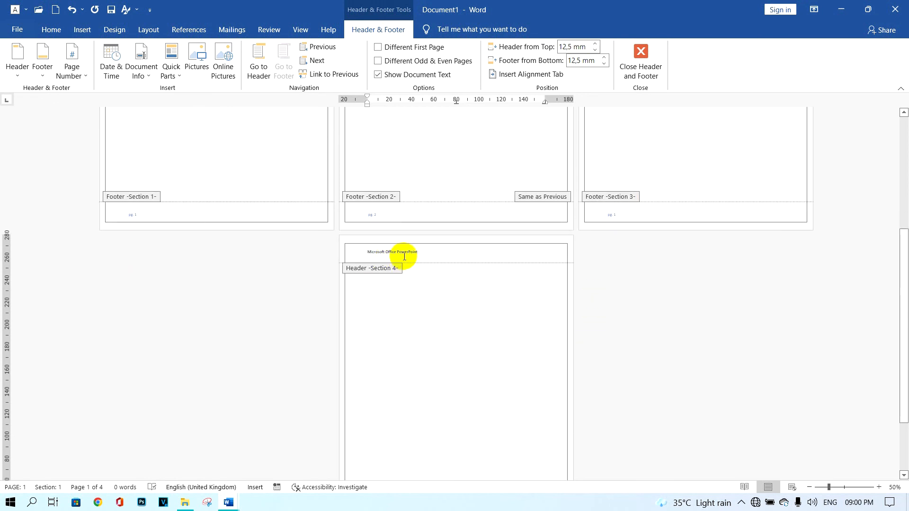
scroll(455, 293, down, 2)
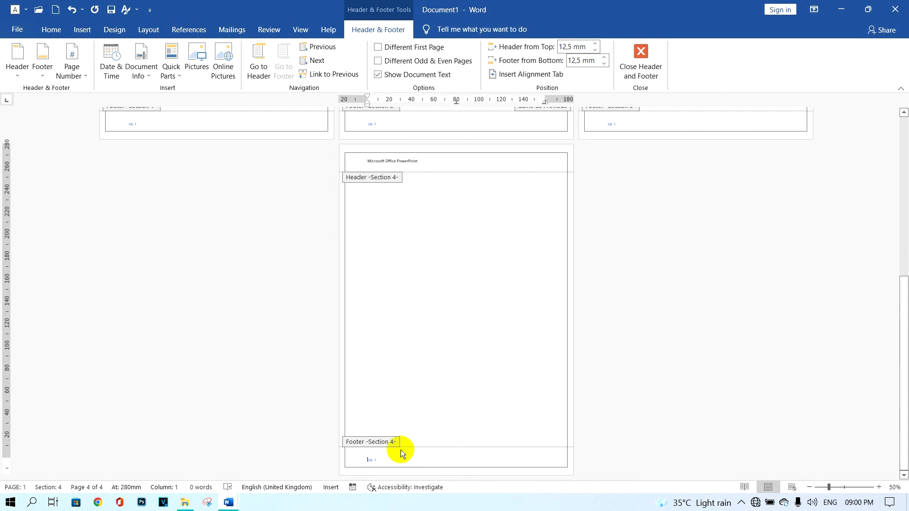